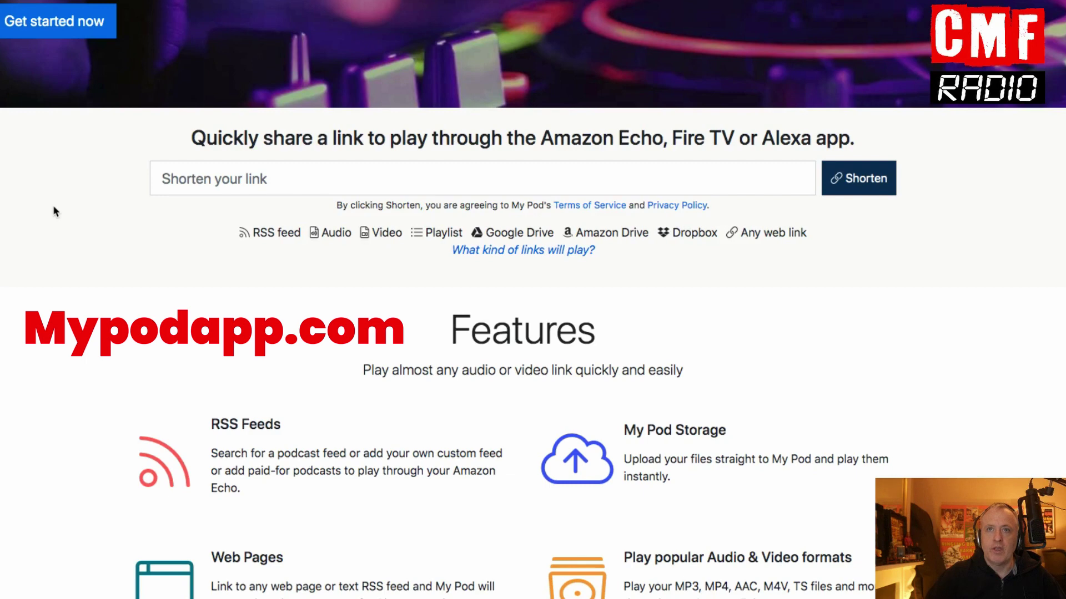
Step: Scroll to the top of the My Pod home page and focus the 'Shorten your link' field
scroll(52, 204, "up", 3)
scroll(56, 262, "up", 2)
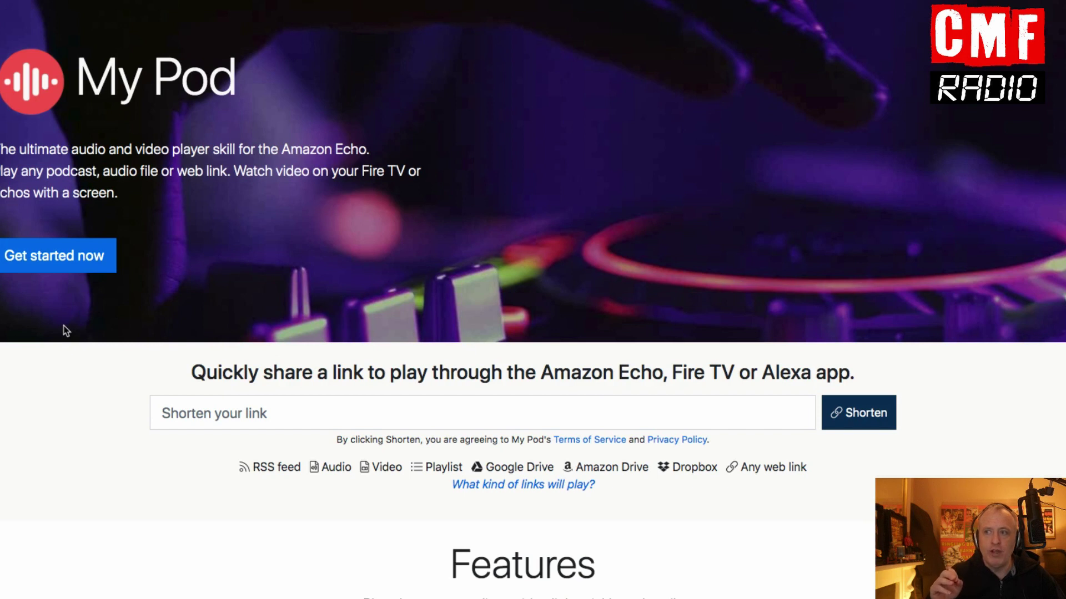
left_click(216, 409)
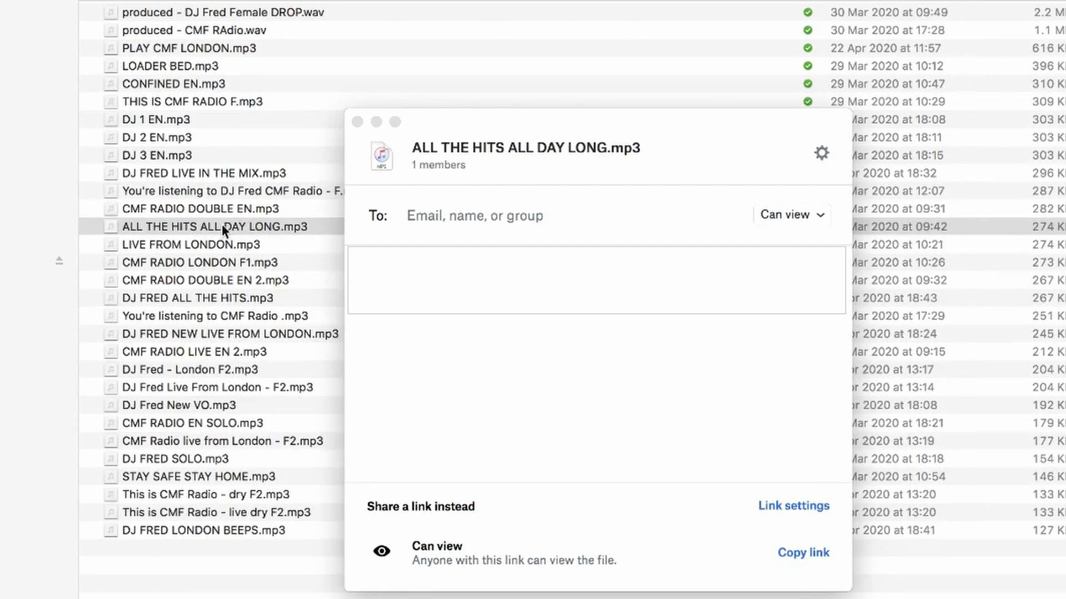
Step: Open Dropbox sharing for ALL THE HITS ALL DAY LONG.mp3 from its Finder context menu
right_click(242, 225)
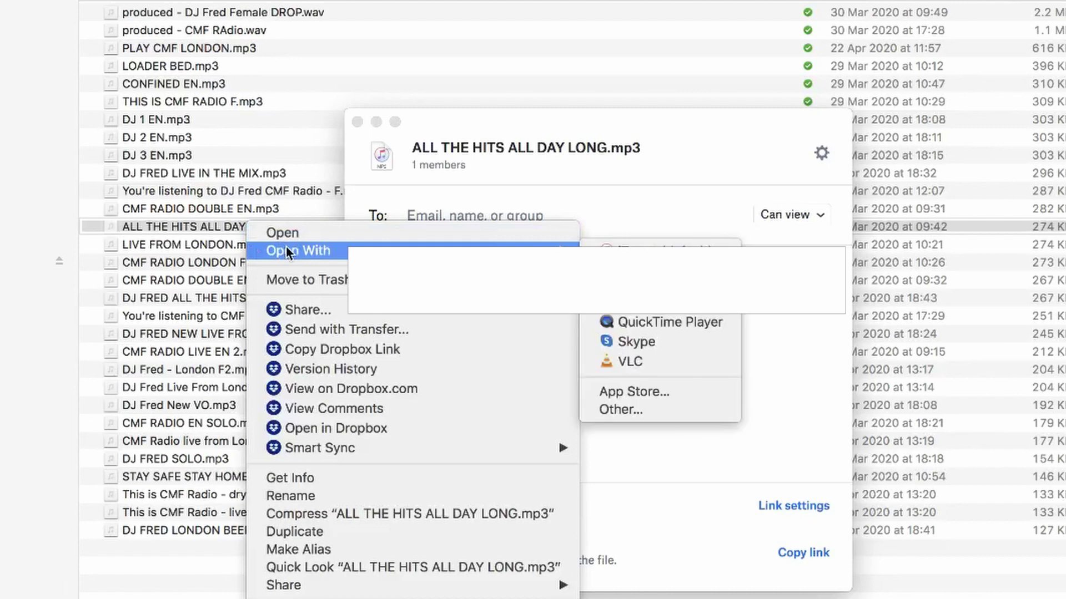
left_click(292, 309)
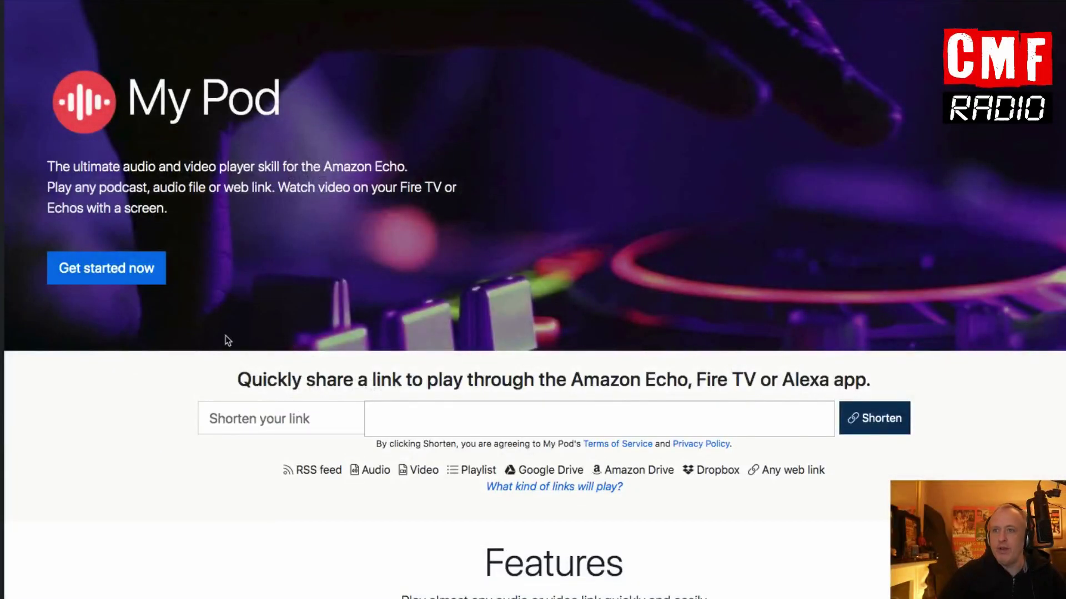
left_click(274, 419)
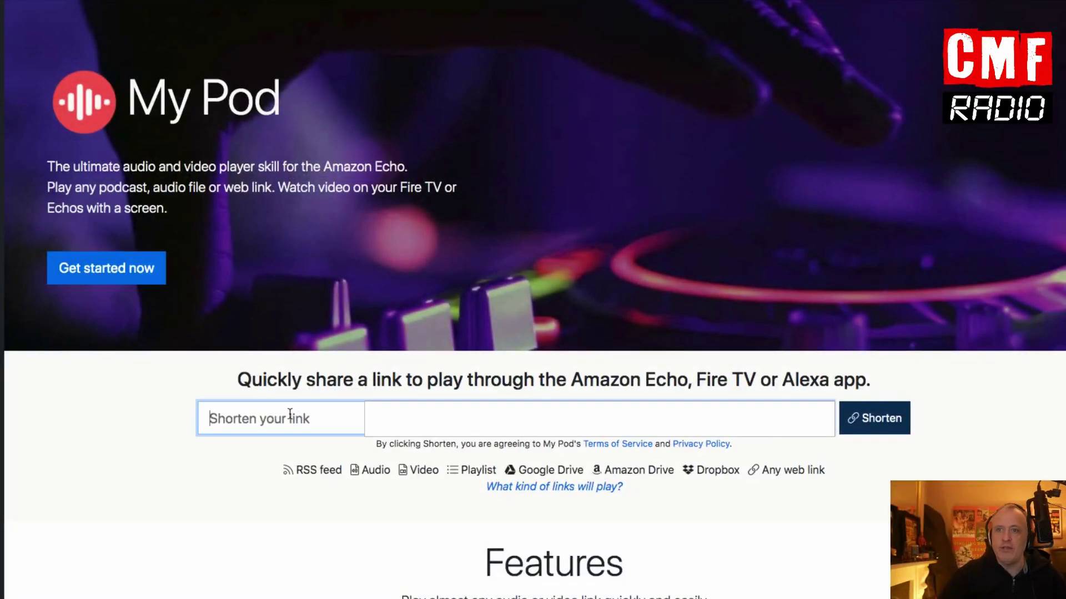
key("super+v")
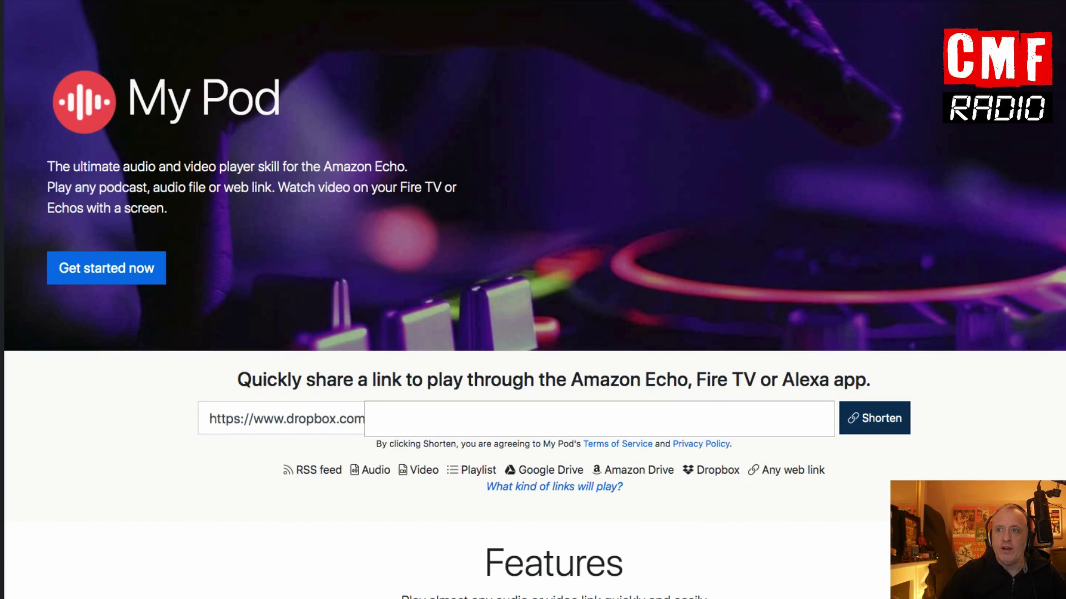
left_click(866, 416)
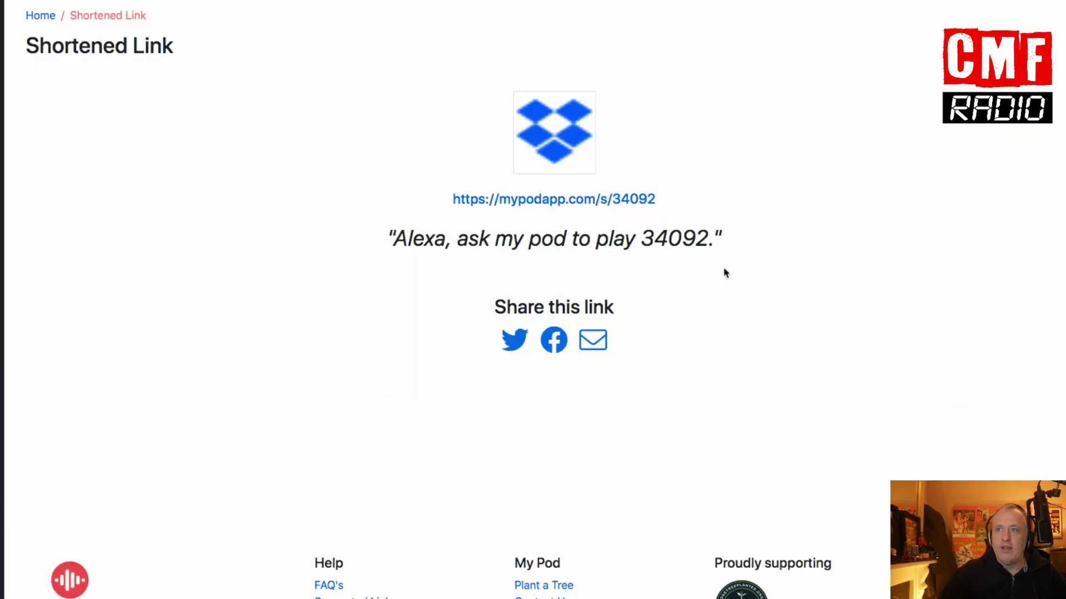
left_click_drag(714, 238, 726, 242)
left_click(388, 236)
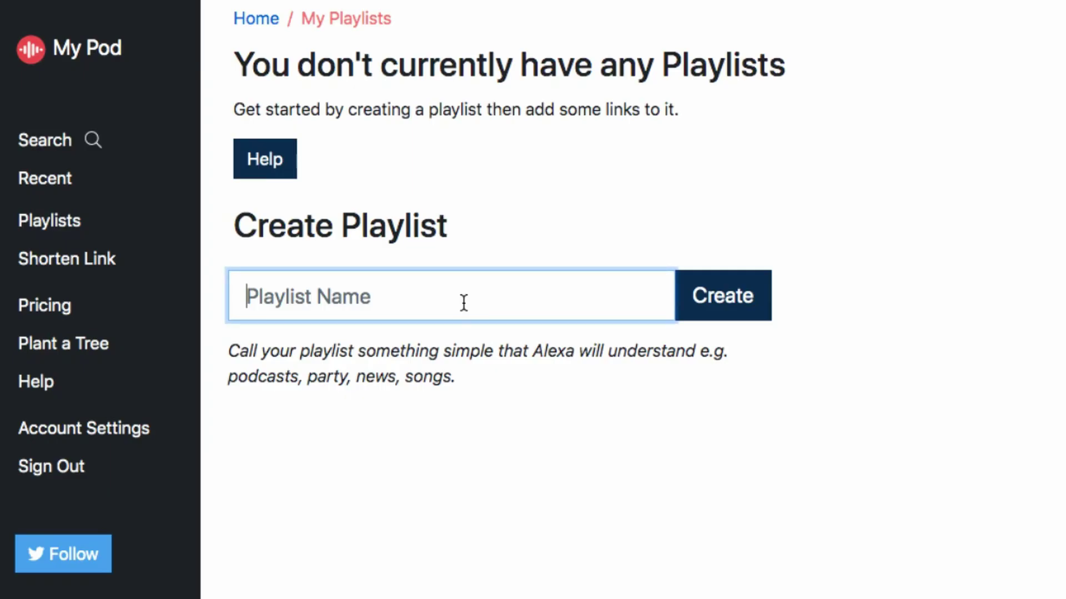
Step: Create a new playlist named 'test'
type("test")
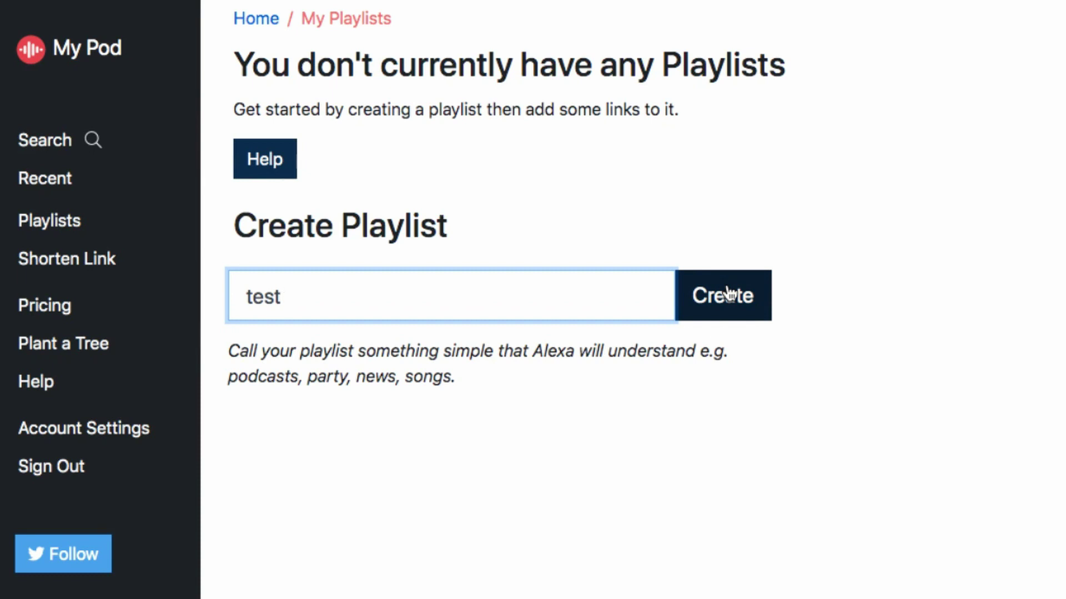
left_click(728, 293)
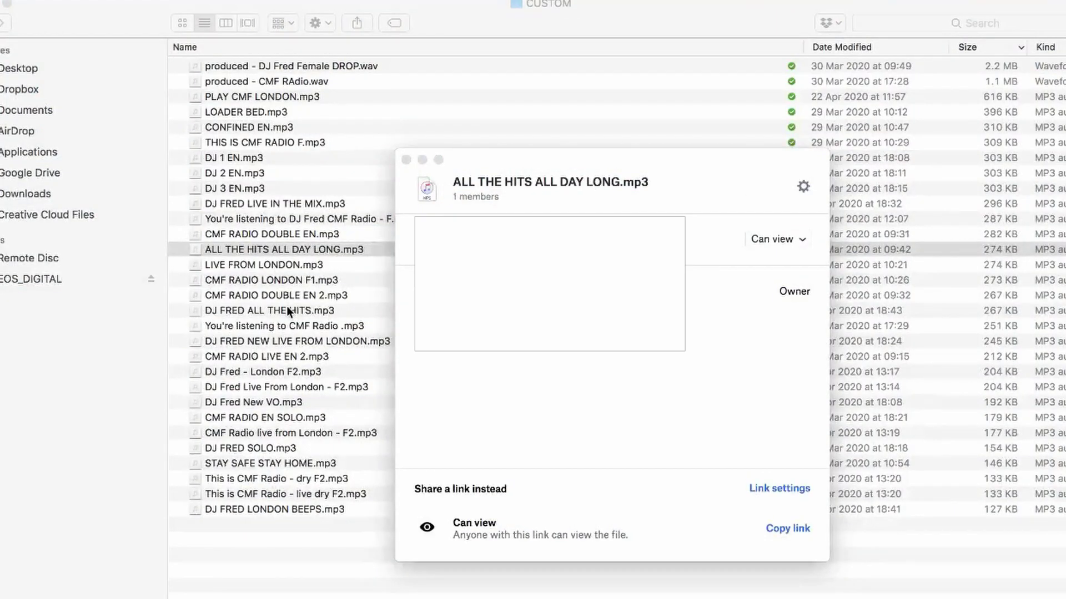
Step: Create and copy a Dropbox share link for DJ FRED NEW LIVE FROM LONDON.mp3
key("Escape")
left_click(297, 341)
right_click(289, 341)
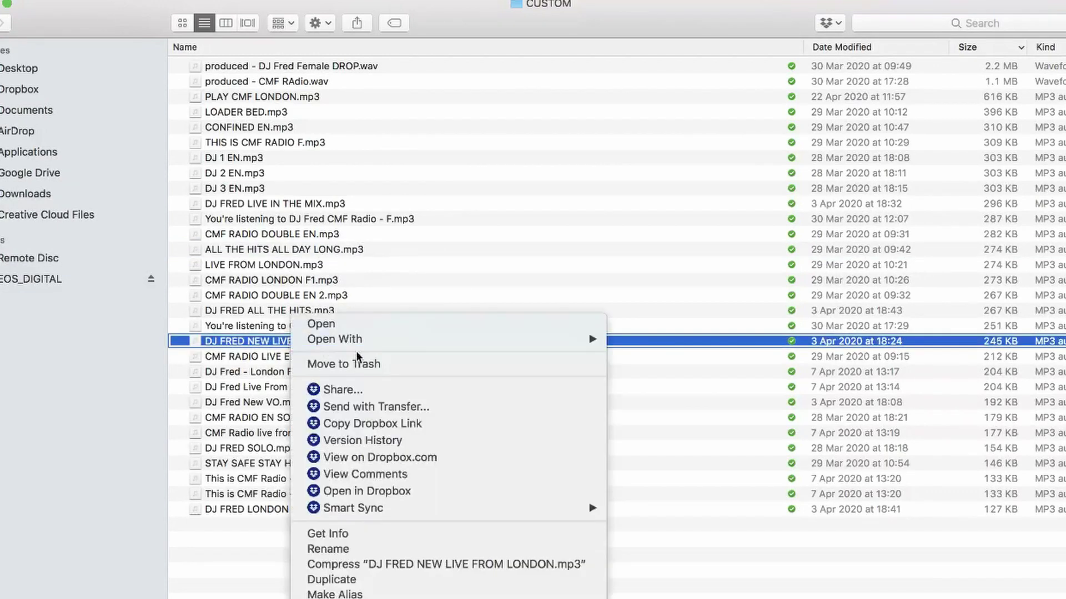
left_click(383, 388)
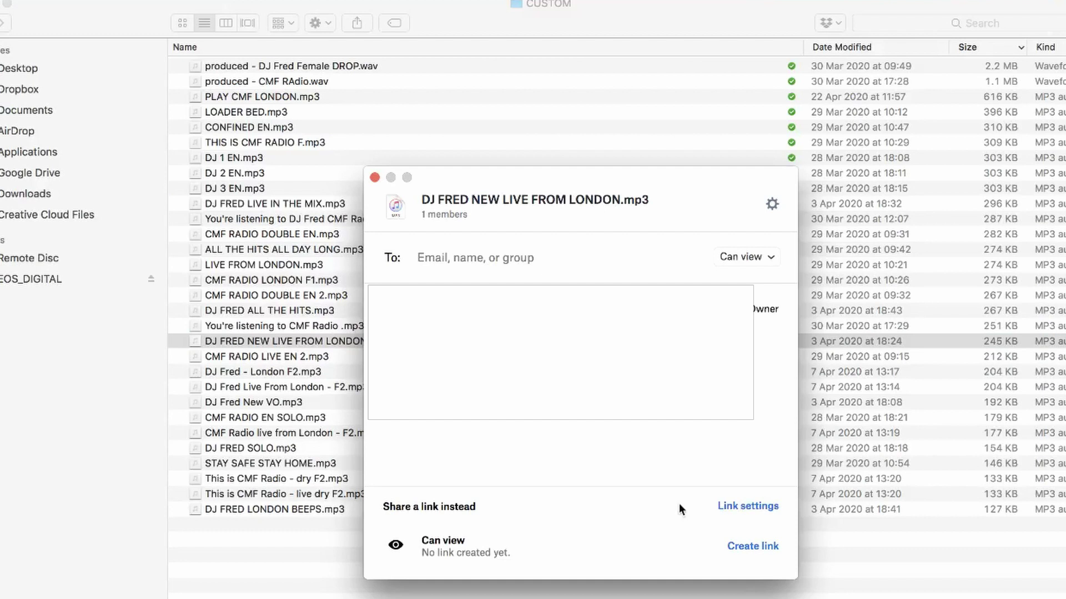
left_click(743, 548)
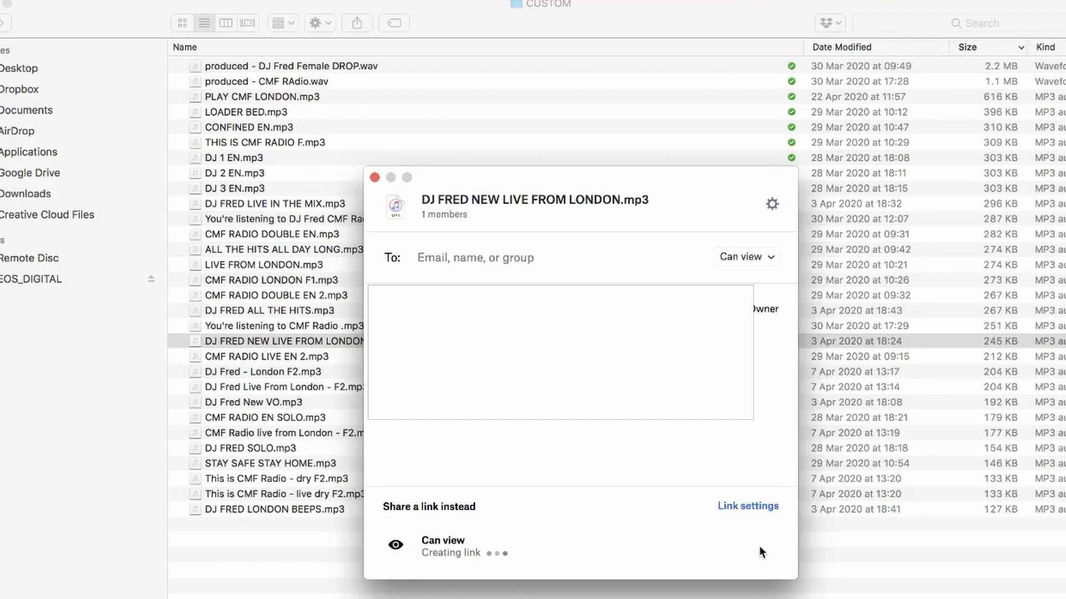
left_click(761, 547)
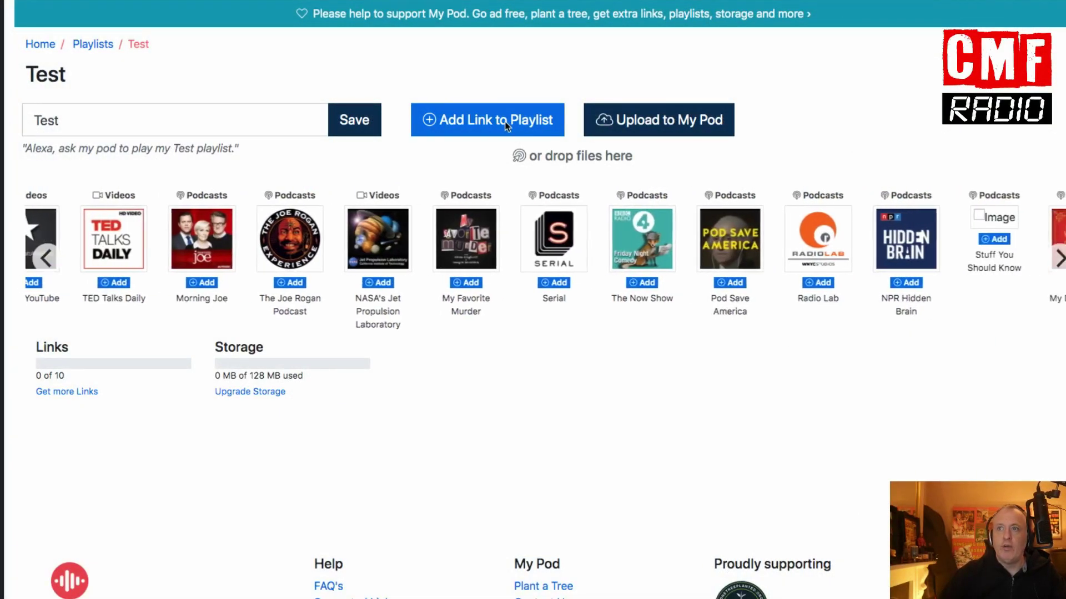
Step: Add the pasted Dropbox link to the Test playlist under the name 'Fred'
left_click(468, 124)
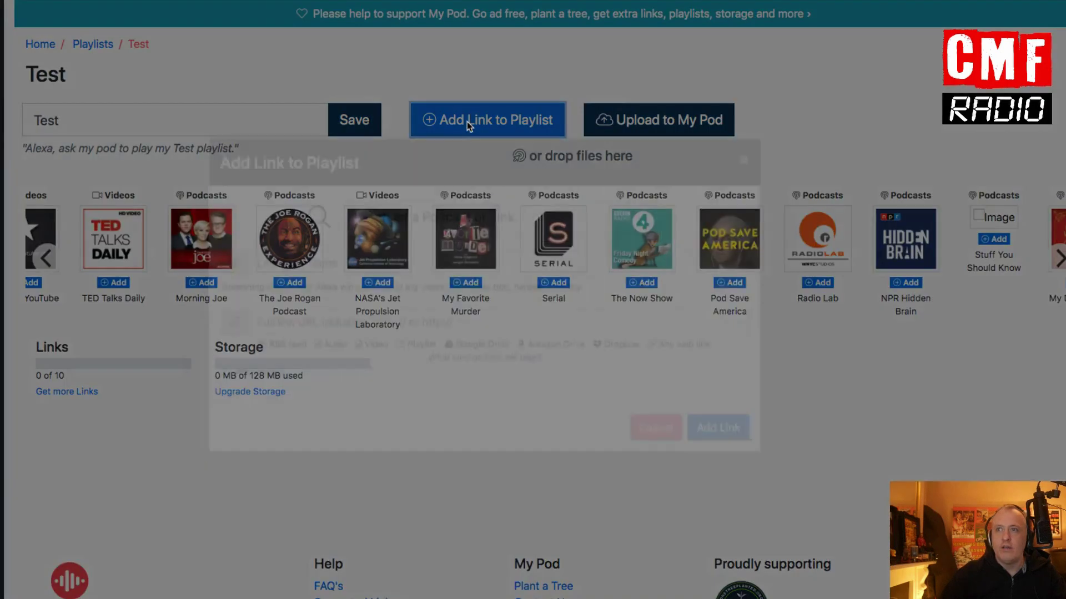
left_click(352, 355)
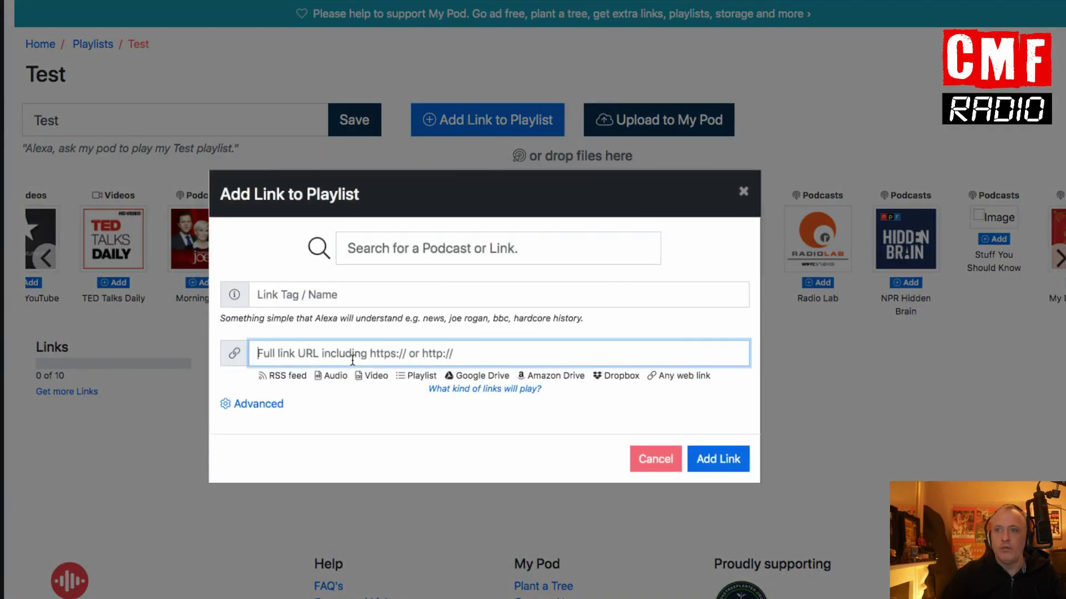
key("super+v")
left_click(337, 295)
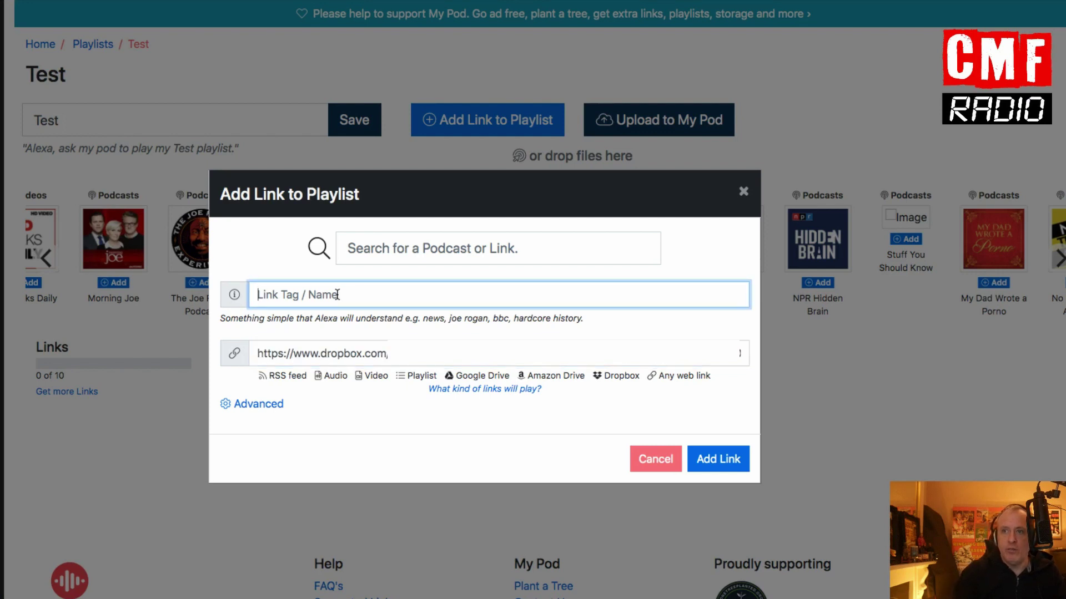
type("Fred")
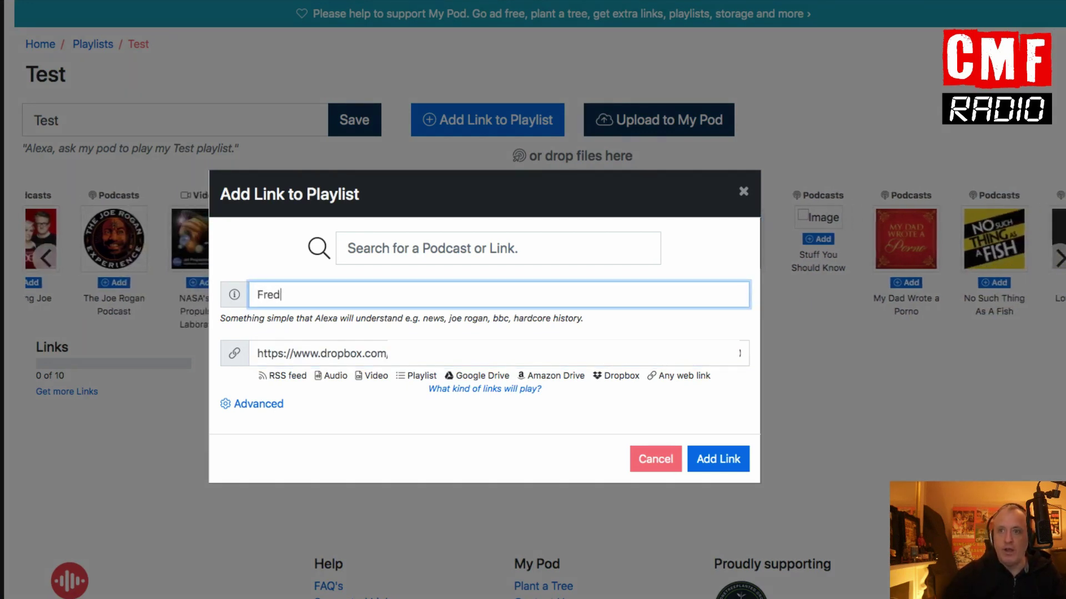
left_click(733, 464)
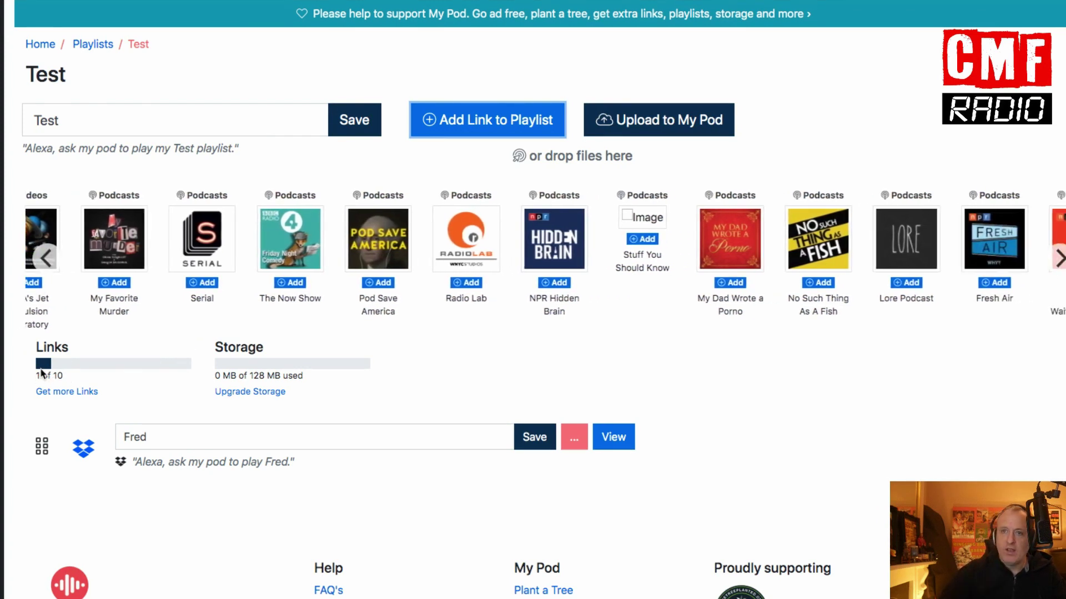
Step: Save the Fred link's name on its playlist row
left_click(543, 440)
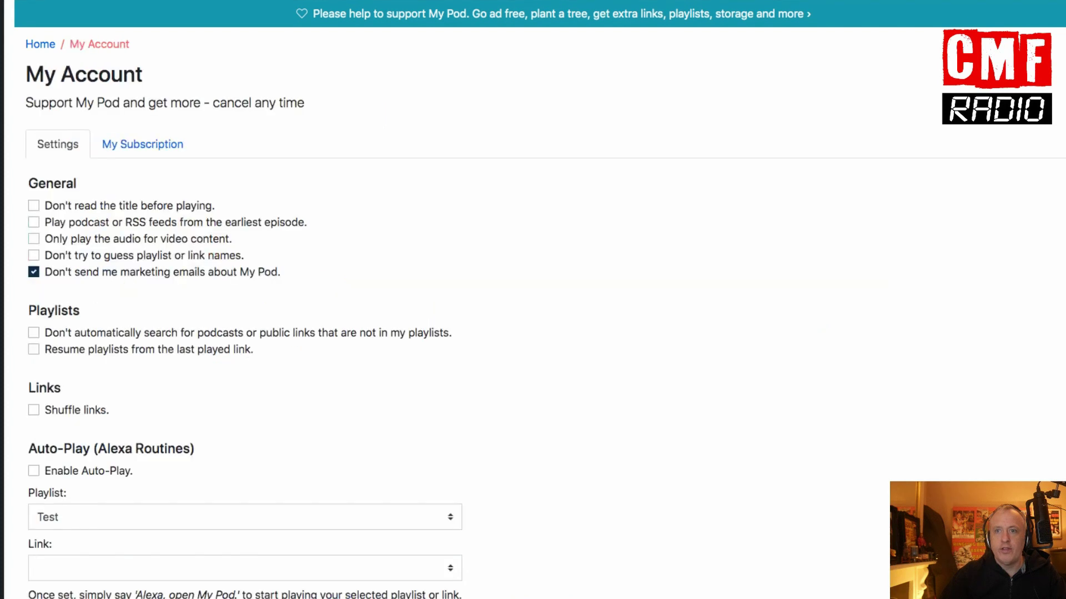
Step: Tick 'Enable Auto-Play.' under Auto-Play (Alexa Routines) and highlight the 'Alexa, open My Pod' phrase
scroll(125, 283, "down", 6)
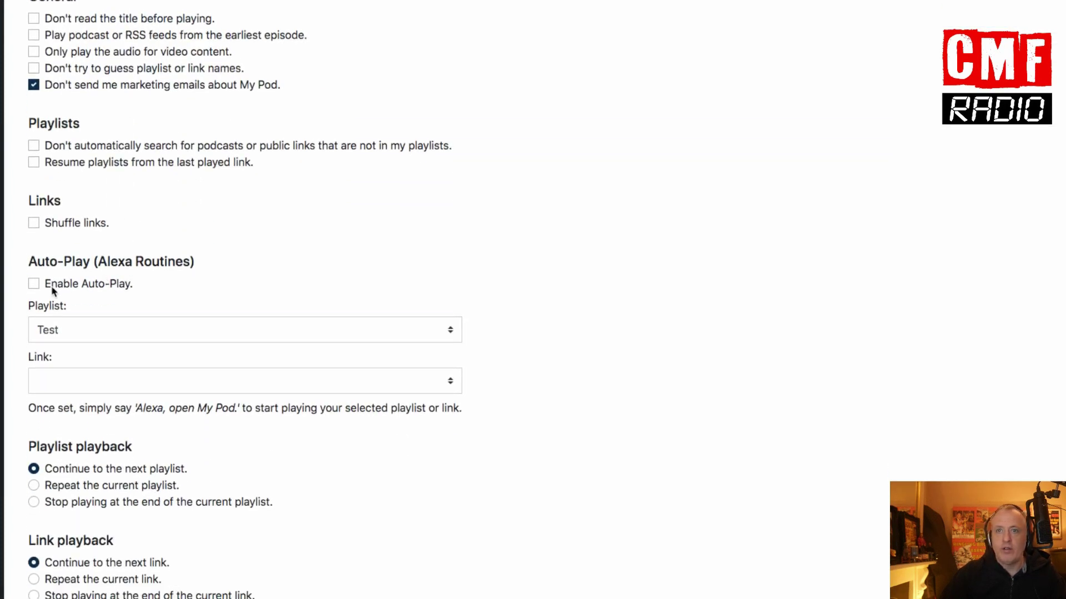
left_click(33, 285)
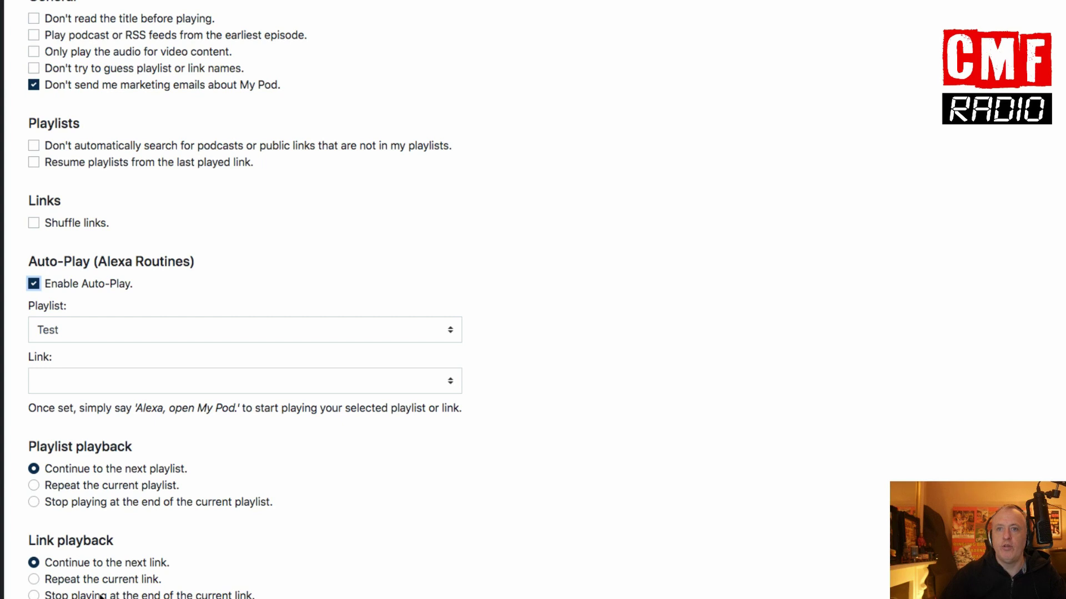
scroll(102, 596, "down", 1)
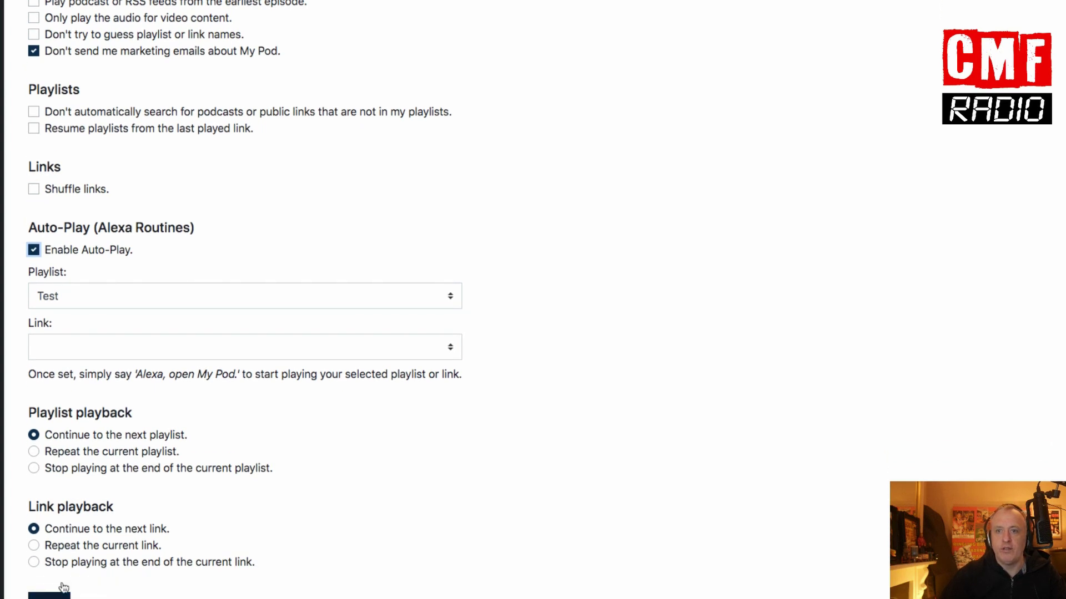
left_click_drag(137, 372, 234, 370)
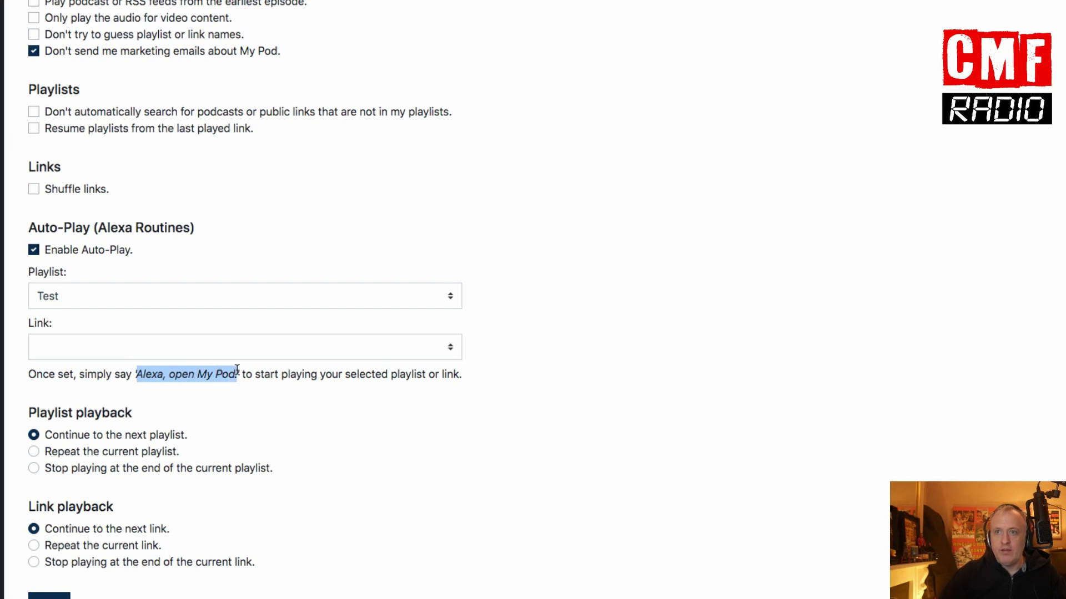
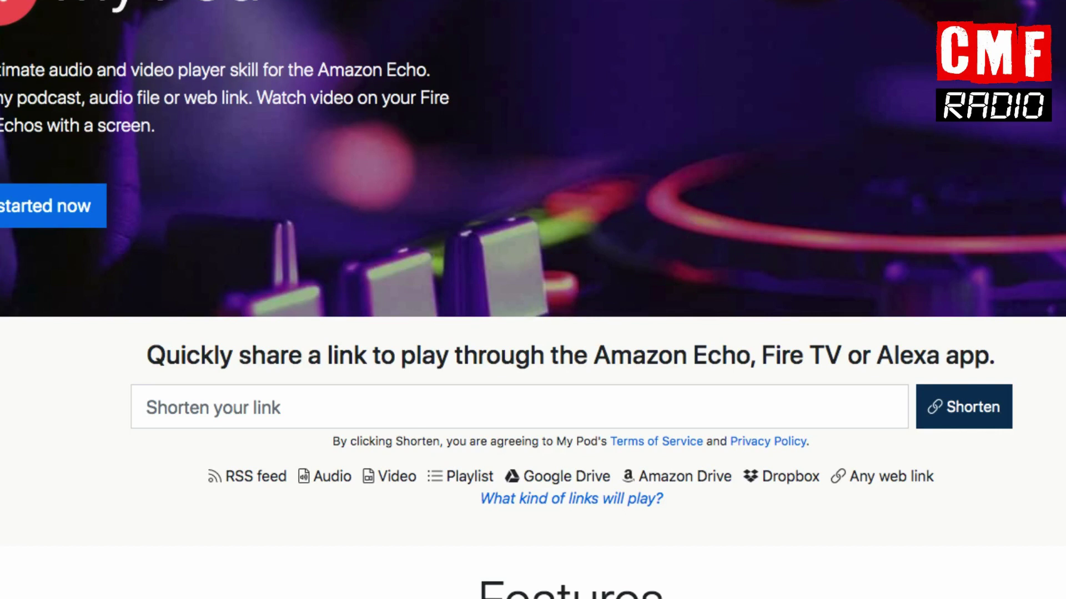
Step: Scroll down the My Pod home page to reach the already-enabled My Pod Alexa skill page
scroll(17, 386, "down", 3)
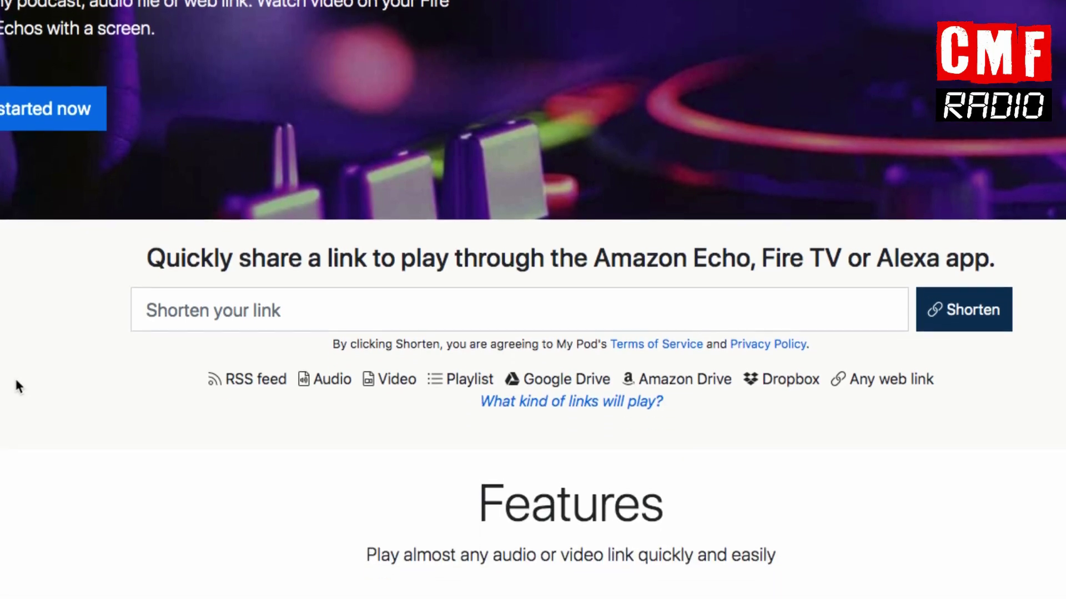
scroll(16, 385, "down", 2)
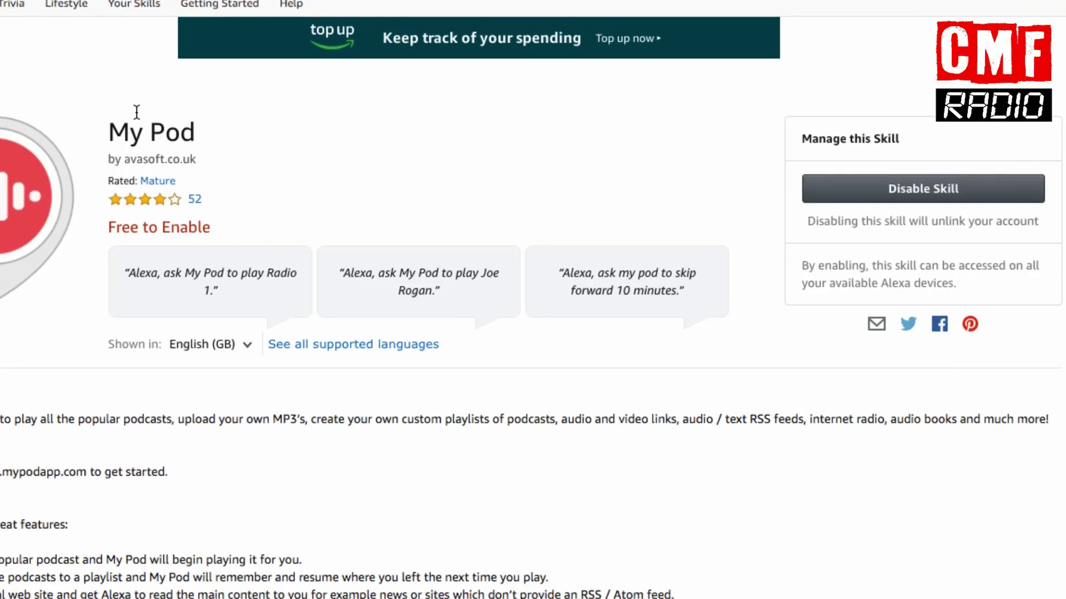
scroll(137, 112, "down", 1)
scroll(136, 112, "down", 1)
scroll(137, 112, "up", 2)
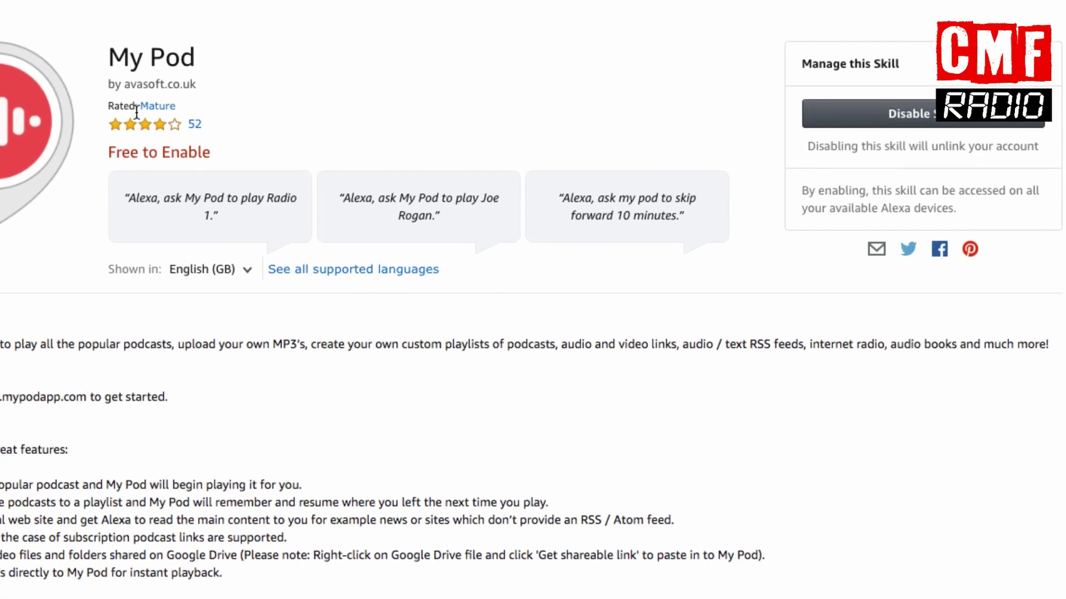
scroll(136, 112, "up", 1)
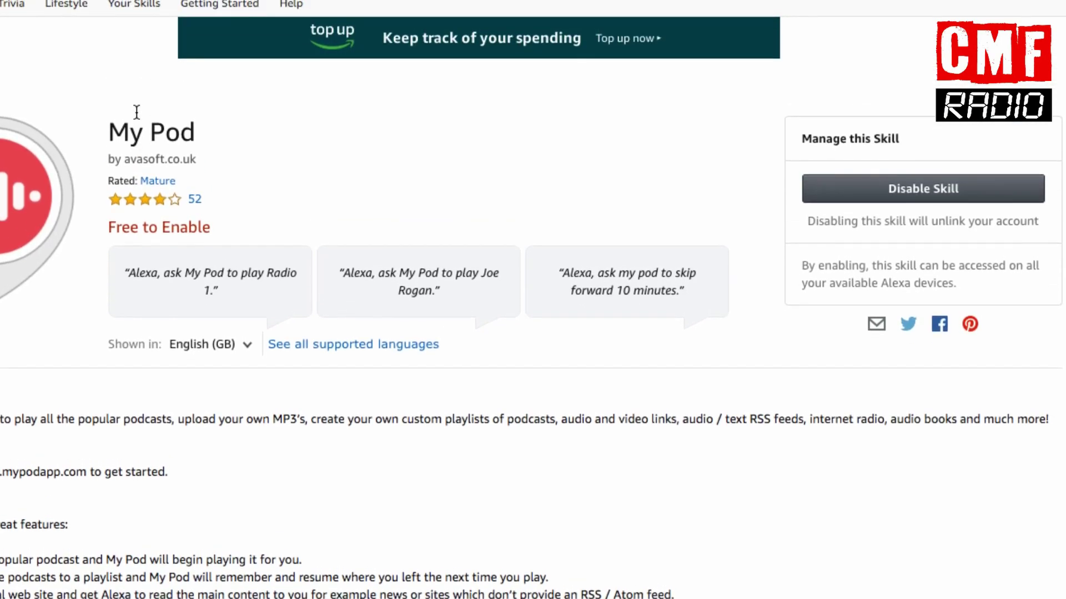
scroll(136, 112, "down", 1)
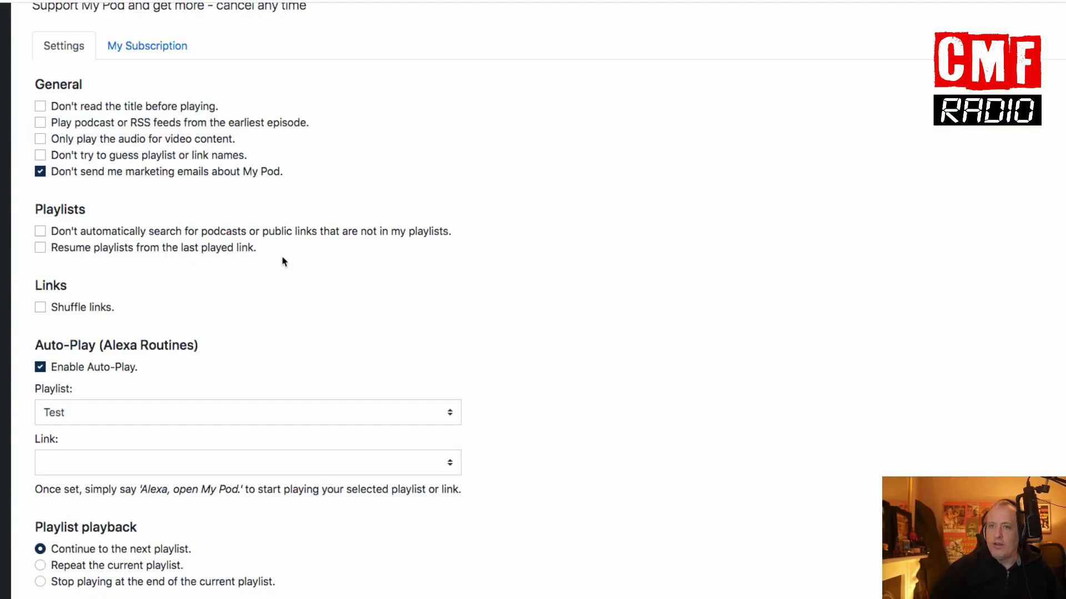
Step: Scroll the Settings tab to Auto-Play (Alexa Routines), showing Enable Auto-Play checked for Test
scroll(285, 259, "down", 1)
scroll(285, 260, "down", 1)
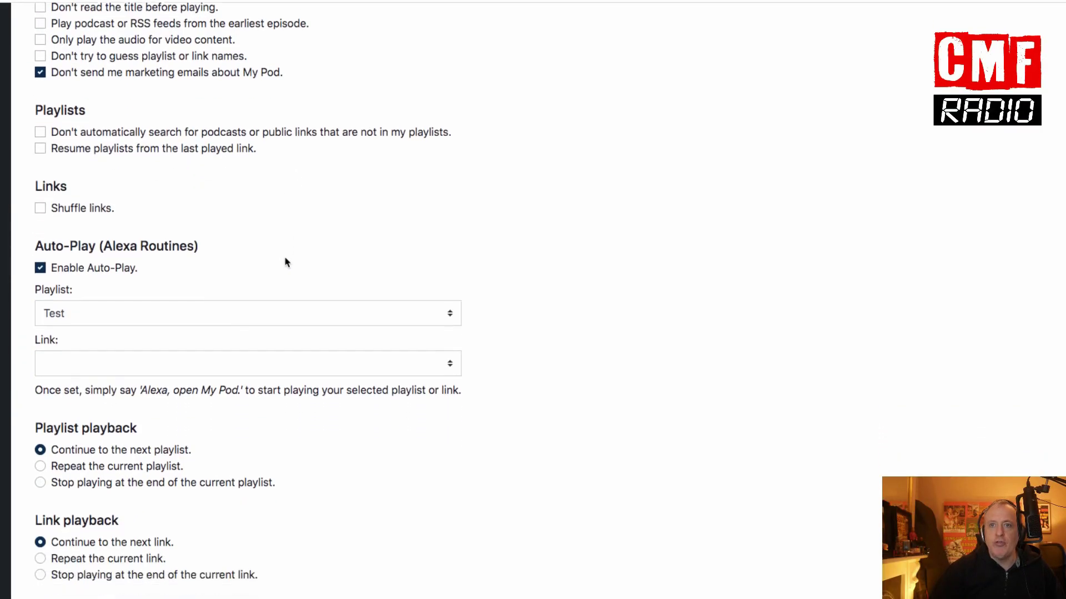